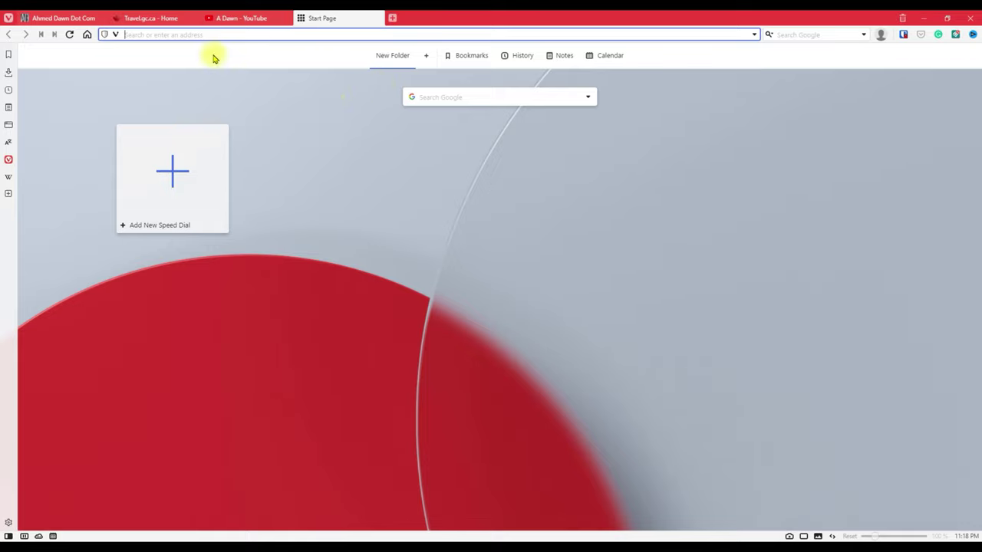
# Select the A Dawn - YouTube tab and drag it ahead of Travel.gc.ca
pyautogui.moveTo(241, 26)
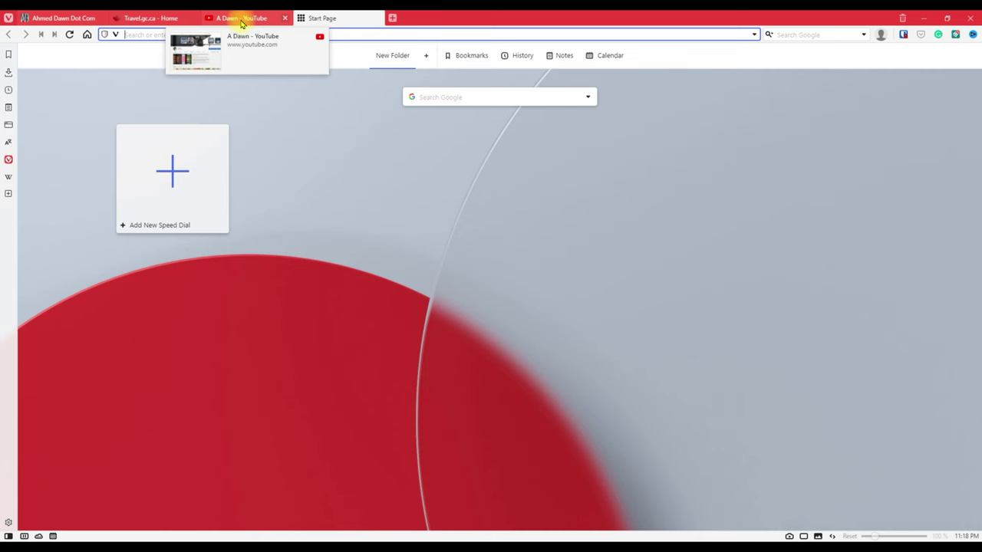
pyautogui.click(241, 20)
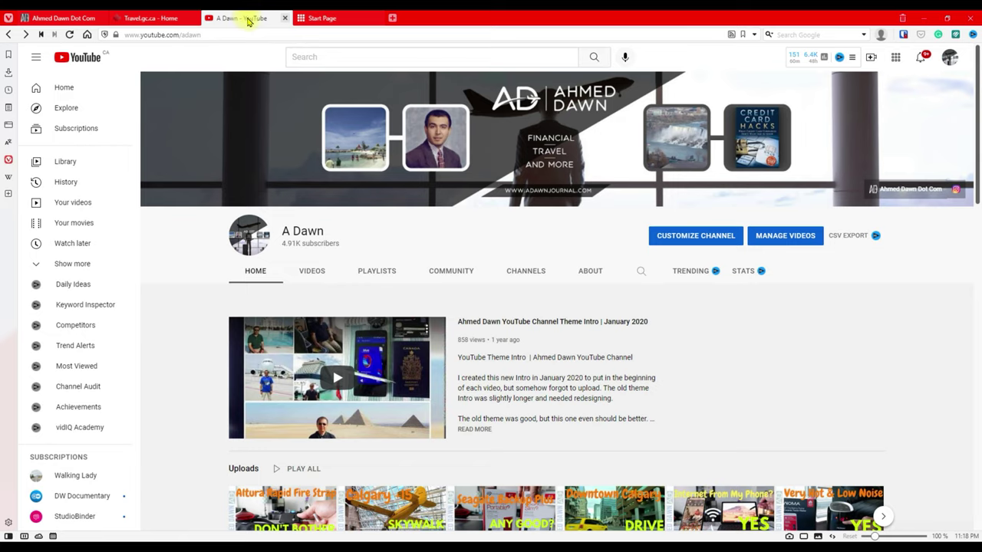
pyautogui.moveTo(248, 21); pyautogui.dragTo(115, 17)
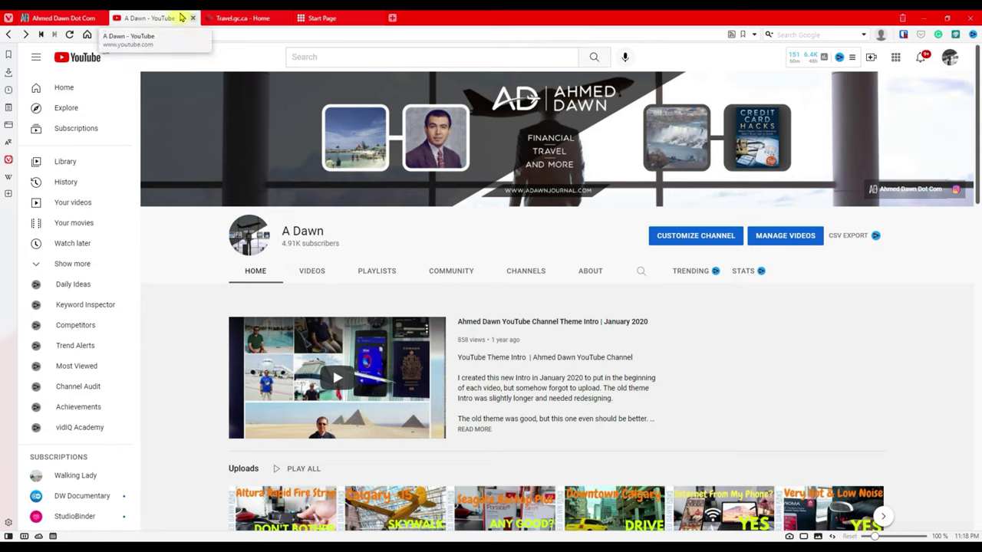
# Switch between the Travel.gc.ca, YouTube and blog tabs, then drag Travel.gc.ca back ahead of YouTube
pyautogui.moveTo(235, 22)
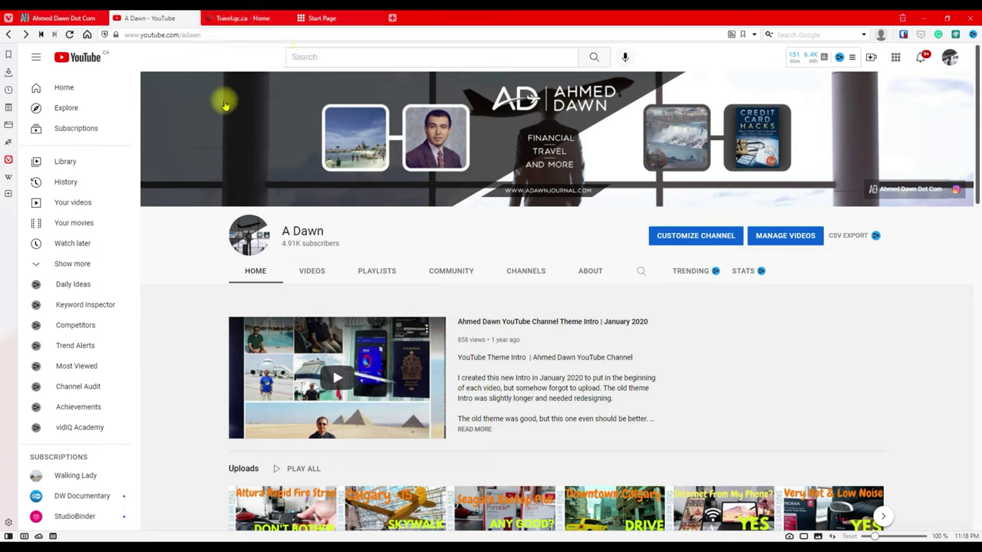
pyautogui.click(223, 18)
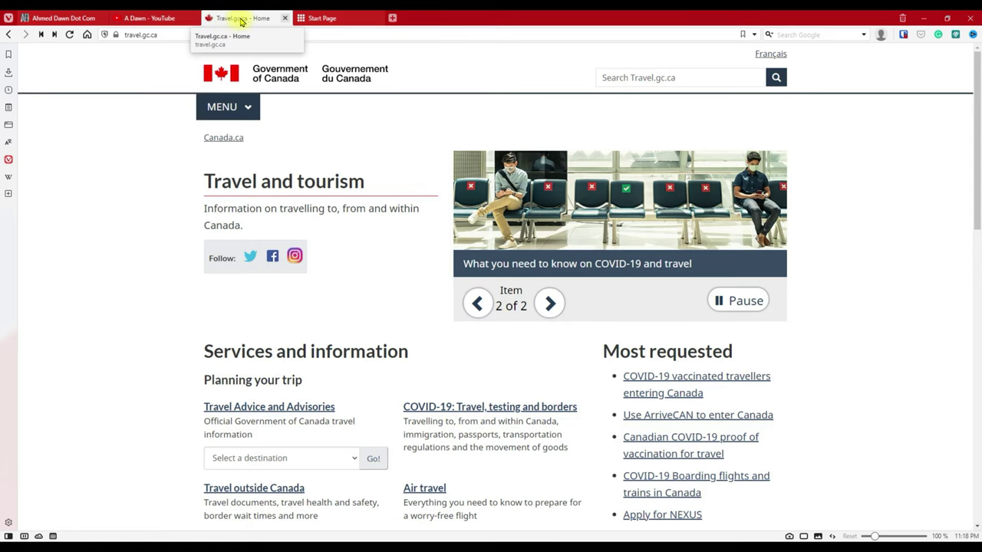
pyautogui.moveTo(136, 18)
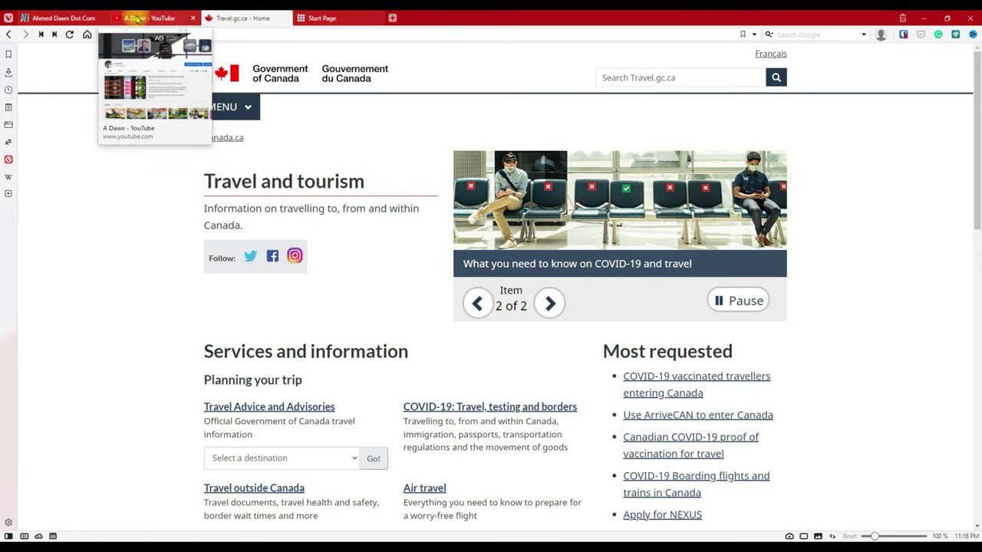
pyautogui.click(137, 18)
pyautogui.click(54, 17)
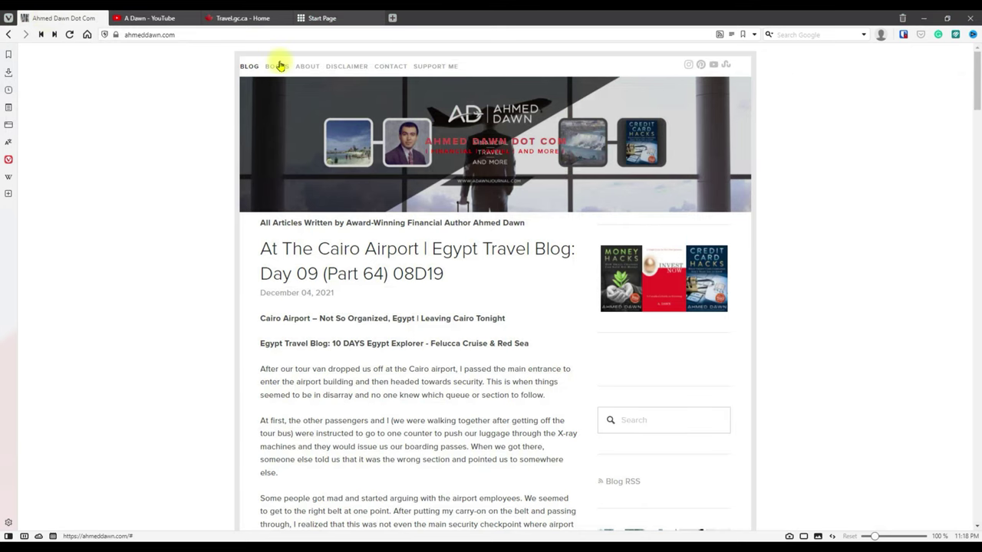
pyautogui.moveTo(247, 22)
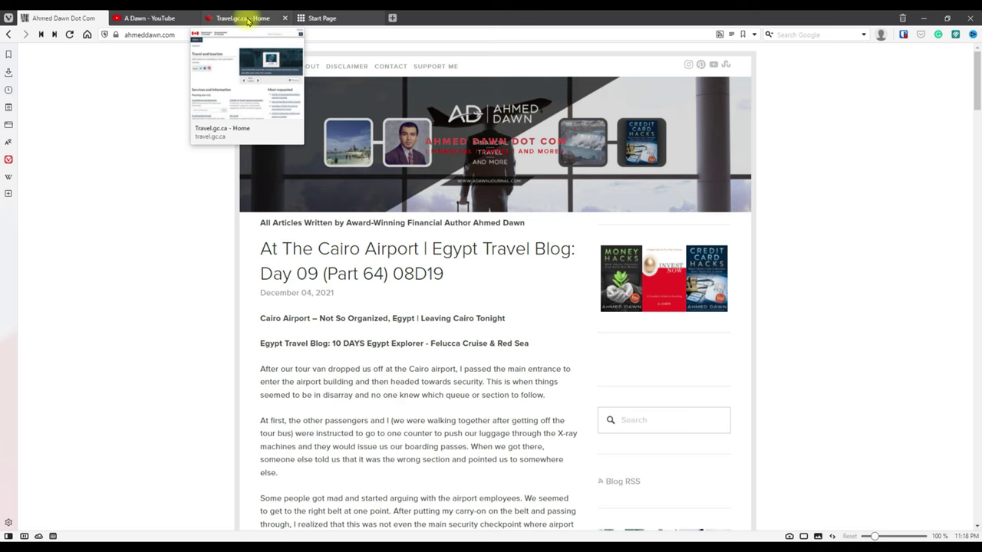
pyautogui.click(248, 21)
pyautogui.moveTo(248, 22)
pyautogui.mouseDown()
pyautogui.moveTo(126, 19)
pyautogui.moveTo(229, 18)
pyautogui.mouseUp()
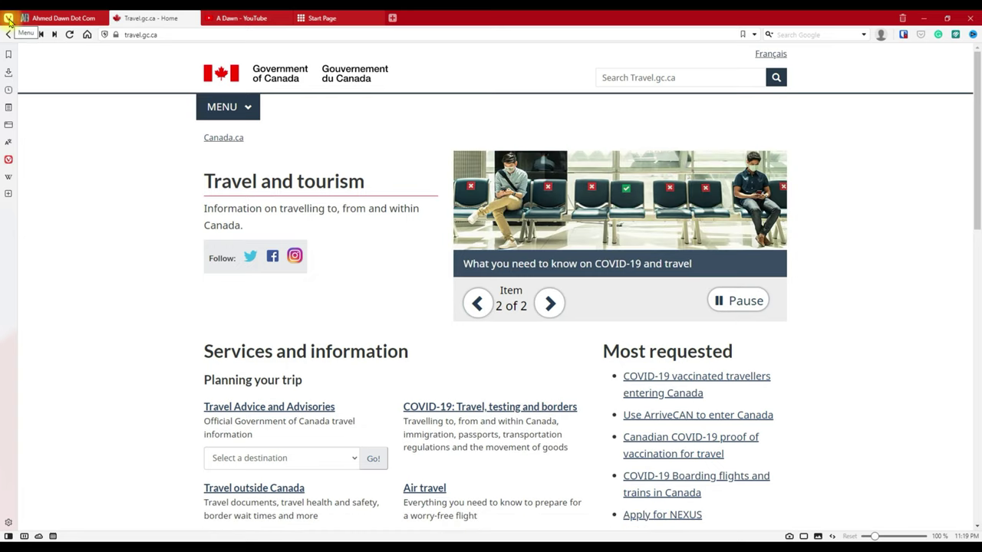
# Open Vivaldi Settings to the Tabs section and scroll down to Tab Stacking
pyautogui.click(8, 19)
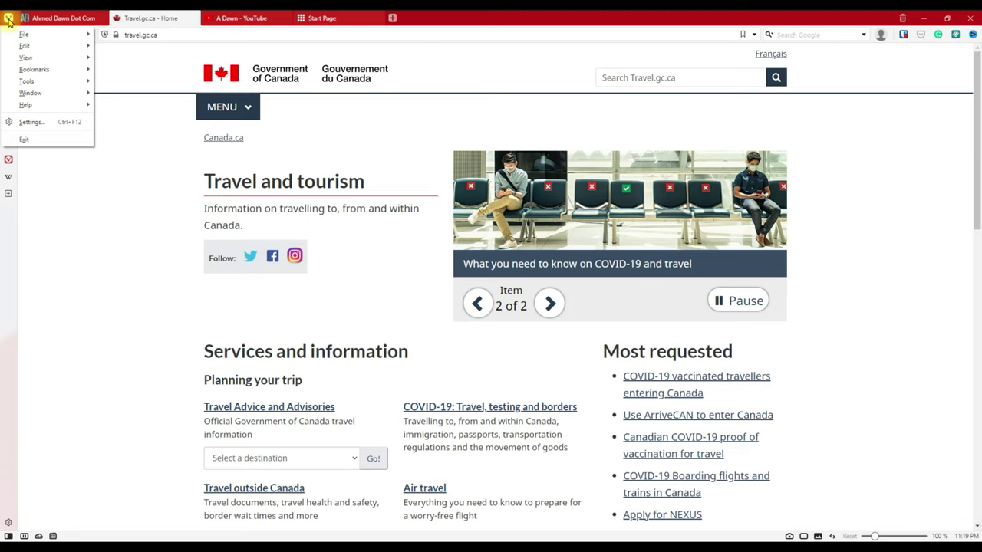
pyautogui.click(34, 122)
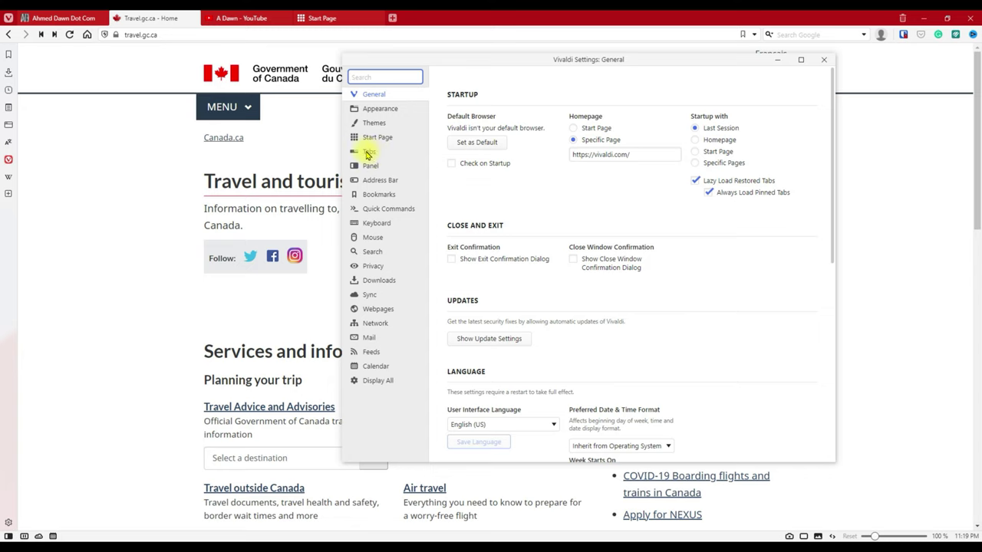
pyautogui.click(366, 155)
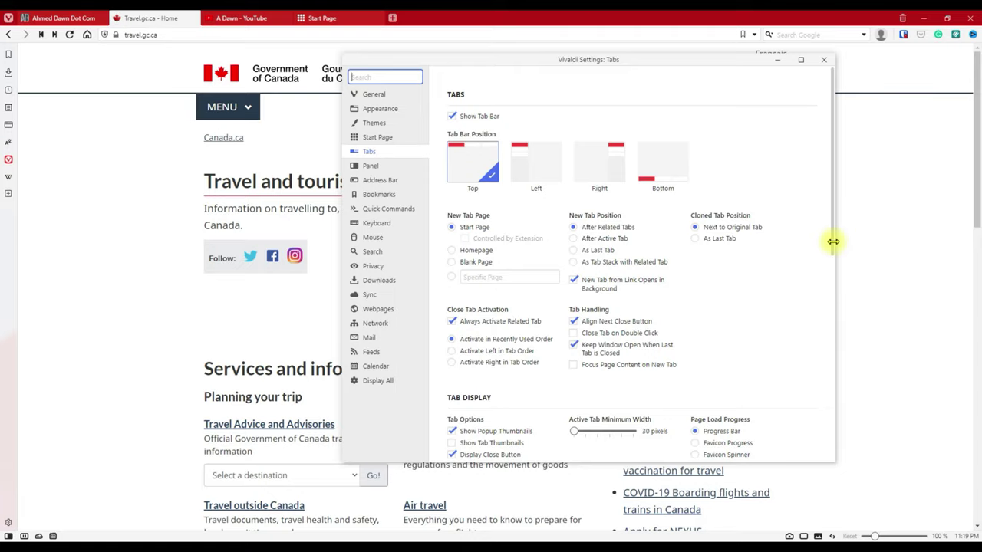
pyautogui.moveTo(832, 244); pyautogui.dragTo(837, 472)
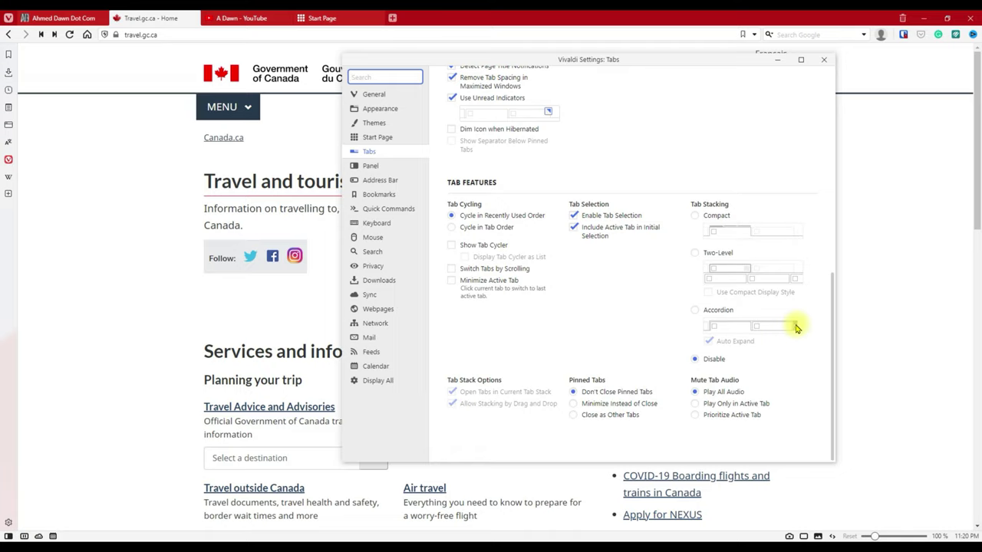
# Set Tab Stacking to Compact and return to the browser to view the new stack
pyautogui.click(695, 219)
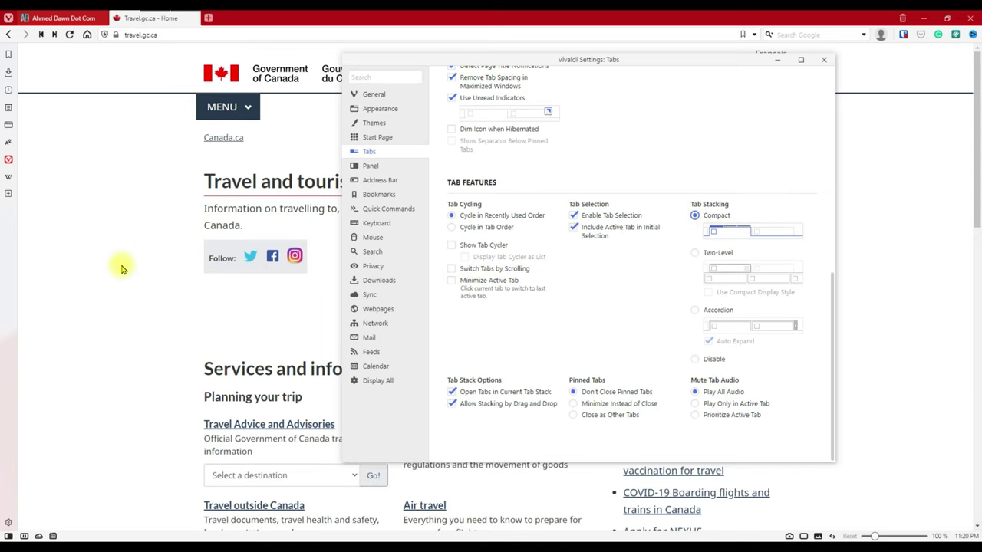
pyautogui.click(146, 18)
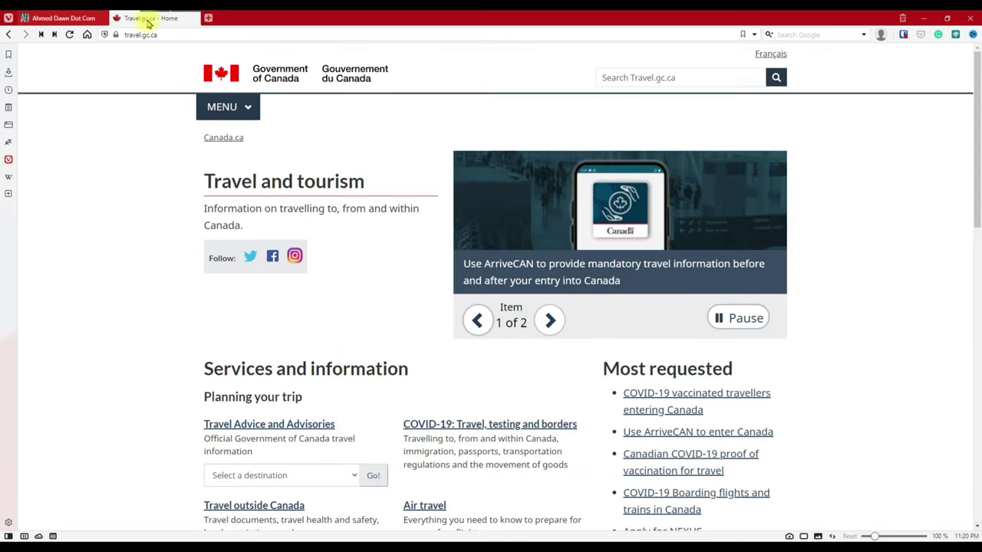
pyautogui.moveTo(151, 23)
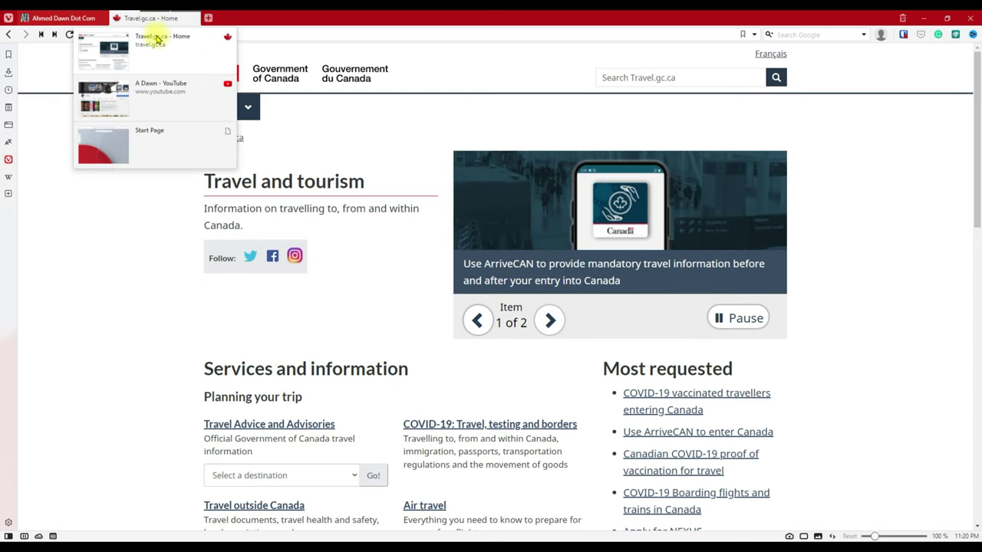
# Show the YouTube page, then the Start Page, from the stack's thumbnail popup
pyautogui.click(141, 89)
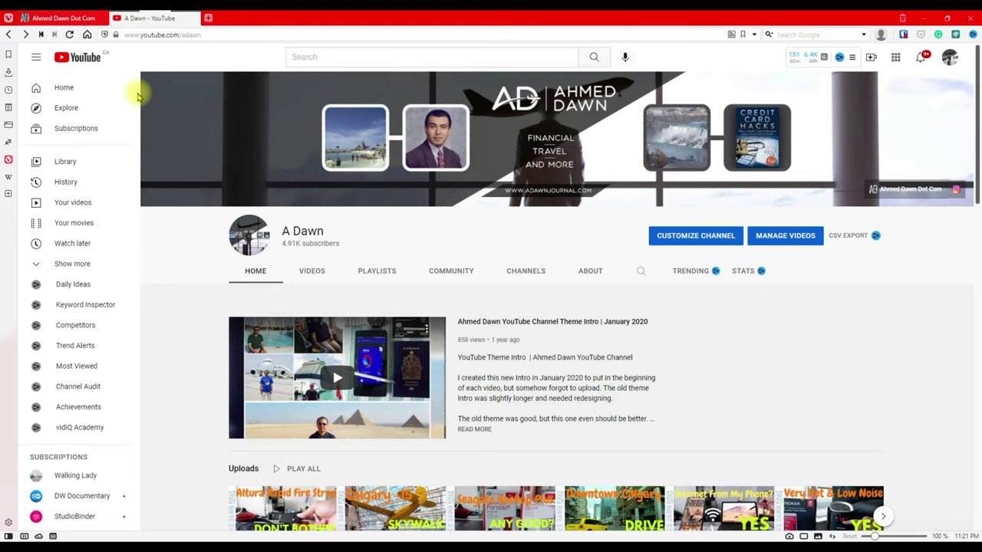
pyautogui.moveTo(163, 22)
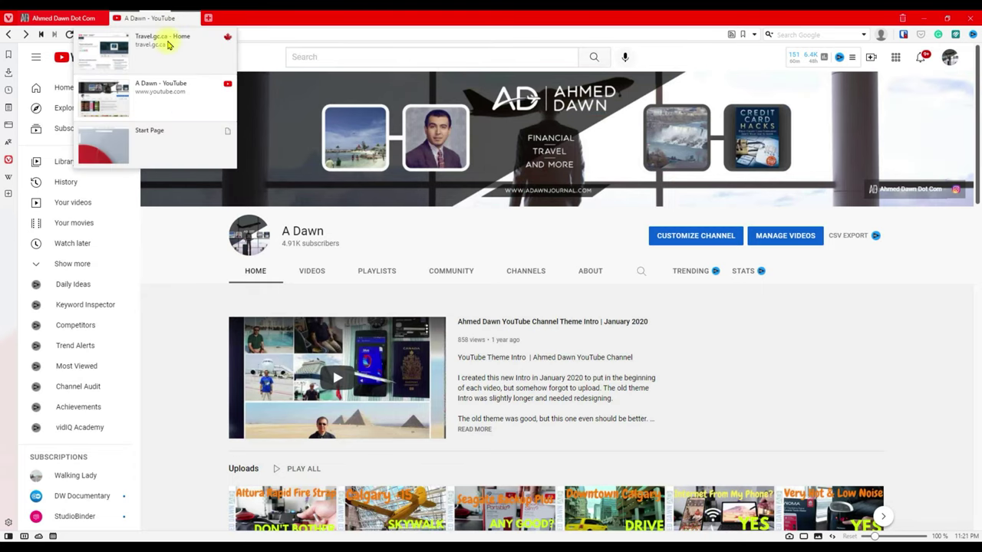
pyautogui.click(147, 139)
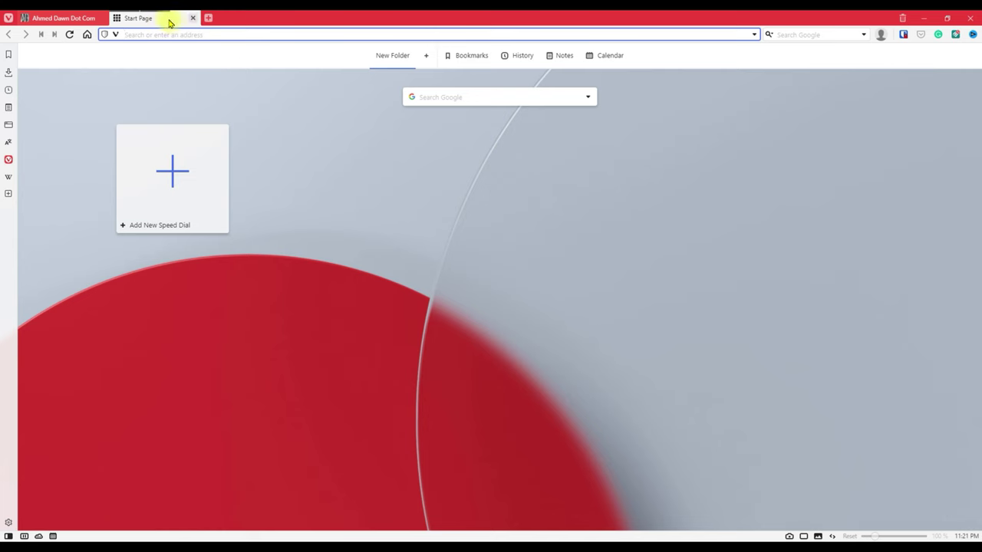
pyautogui.moveTo(170, 15)
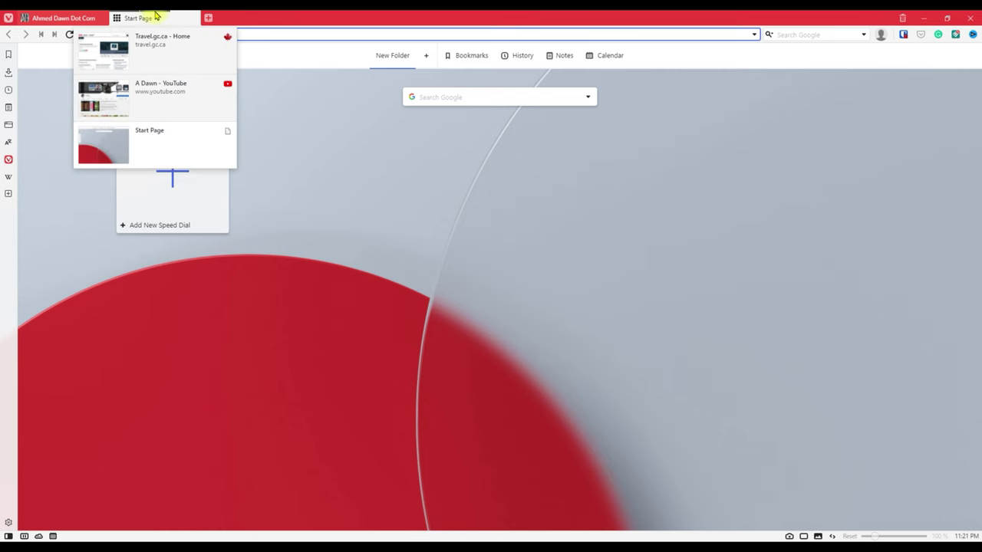
# Cycle through the stacked pages, going to YouTube and then back to Travel.gc.ca
pyautogui.scroll(1, 145, 16)
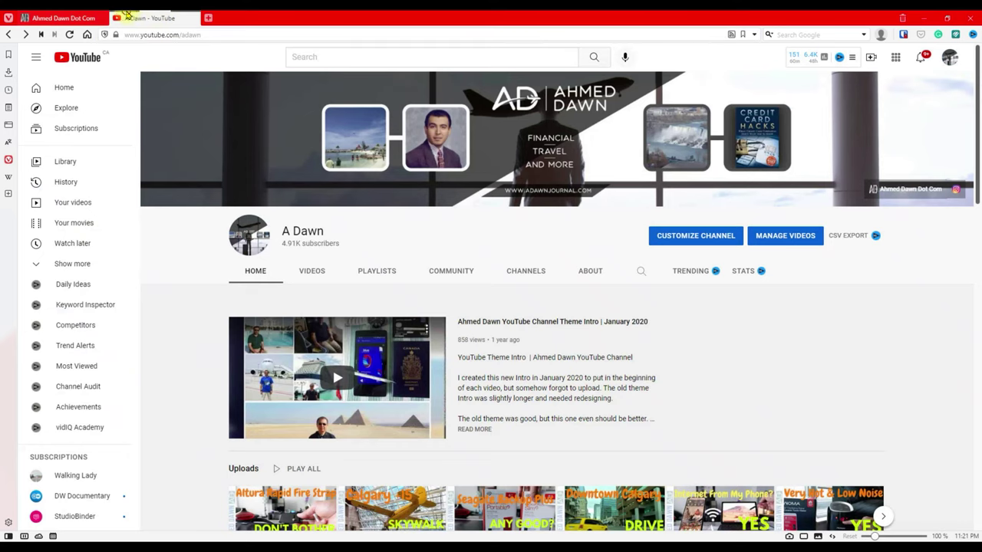
pyautogui.scroll(1, 127, 14)
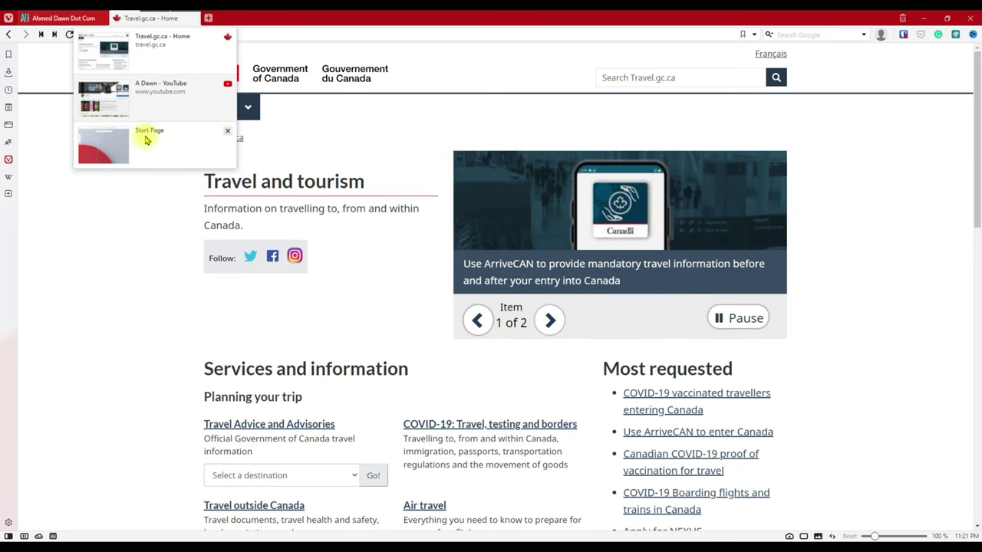
pyautogui.click(163, 22)
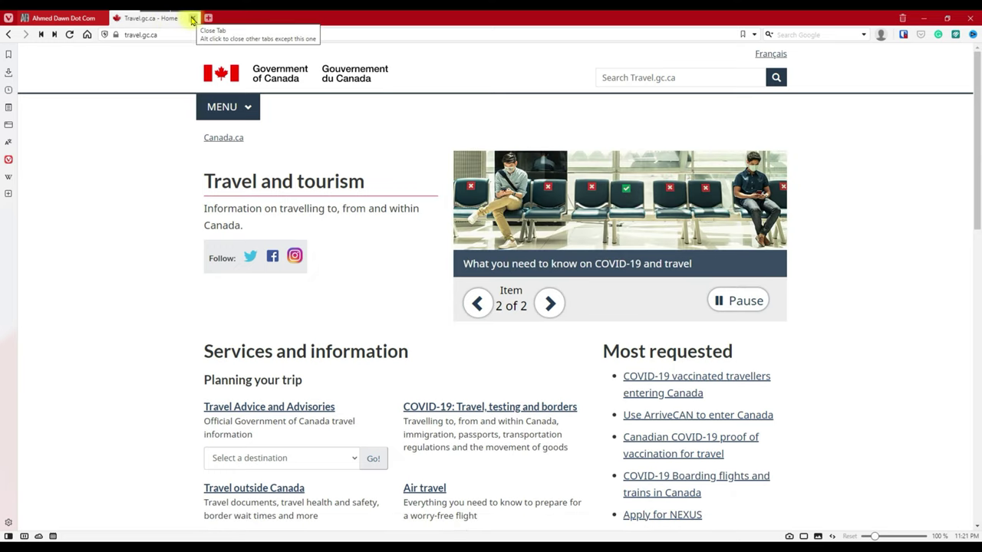
pyautogui.click(153, 20)
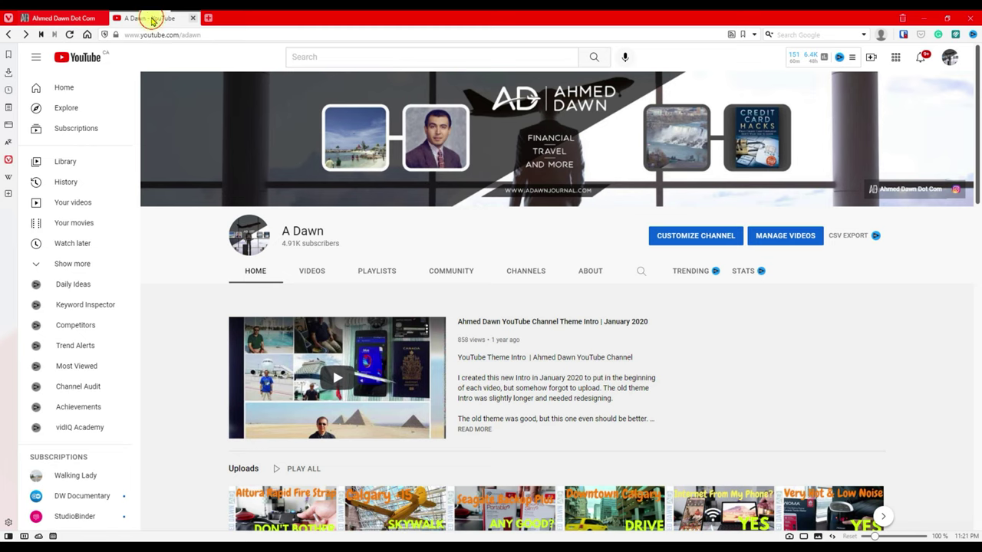
pyautogui.click(154, 20)
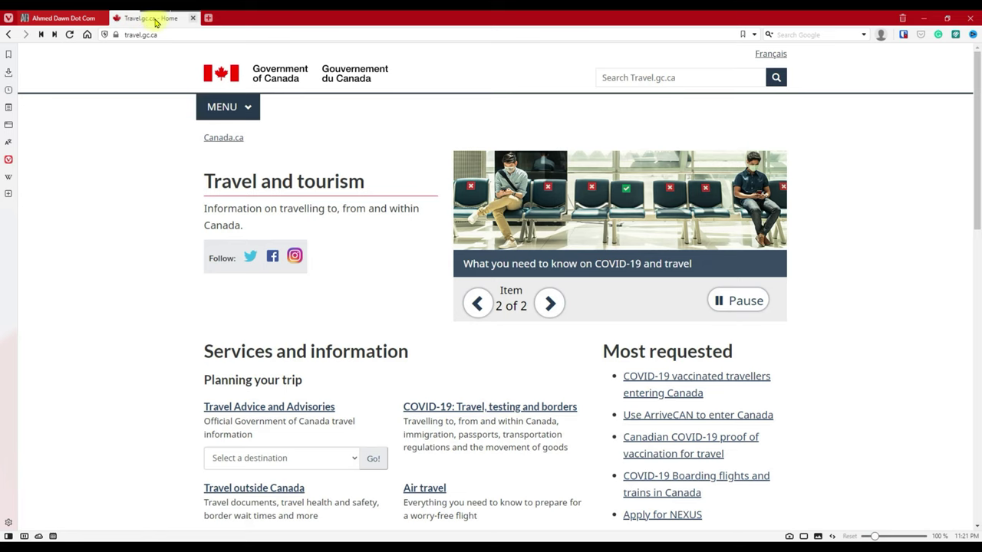
# Choose Unstack Tabs from the Travel.gc.ca stack's context menu
pyautogui.rightClick(156, 23)
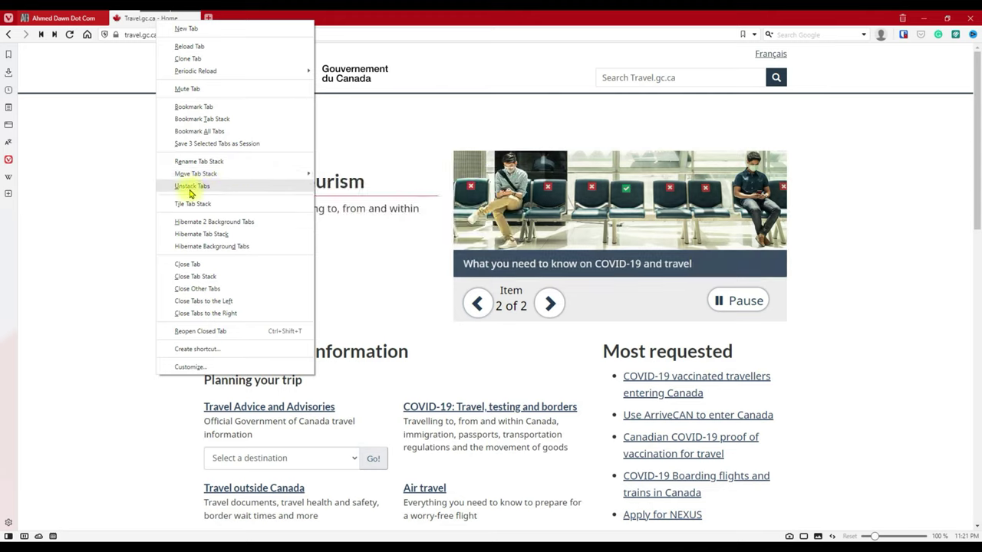
pyautogui.click(201, 188)
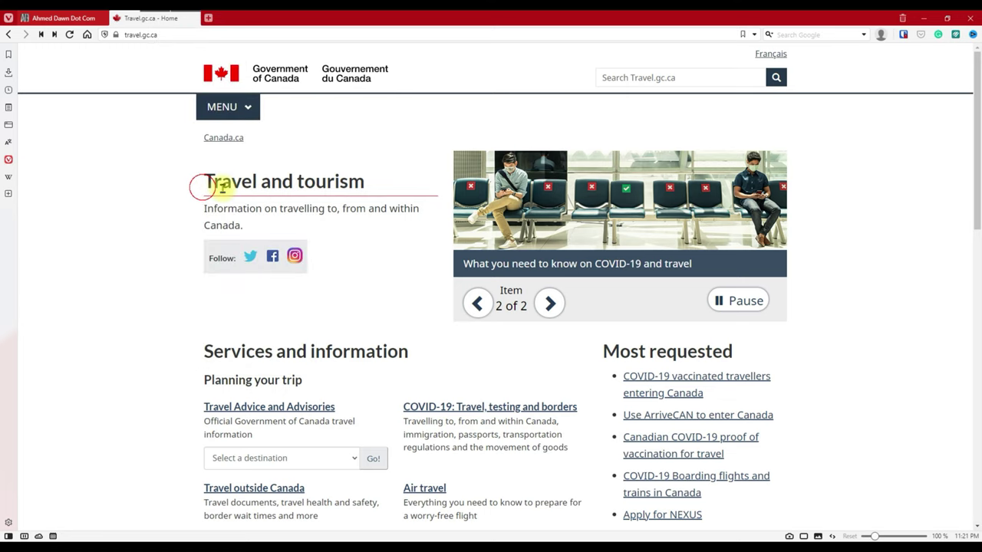
# Drag the A Dawn - YouTube tab onto Travel.gc.ca to form a two-page stack
pyautogui.moveTo(349, 16)
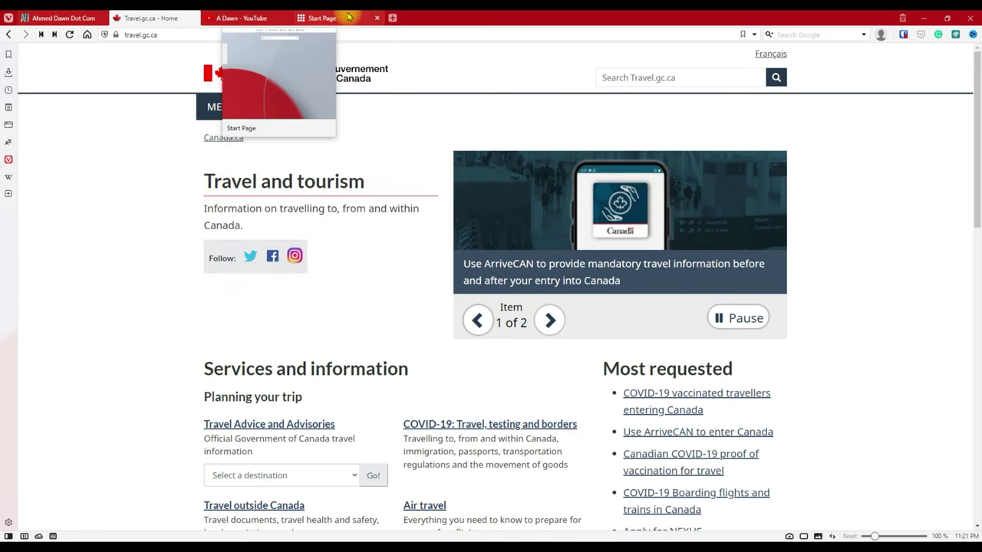
pyautogui.click(349, 17)
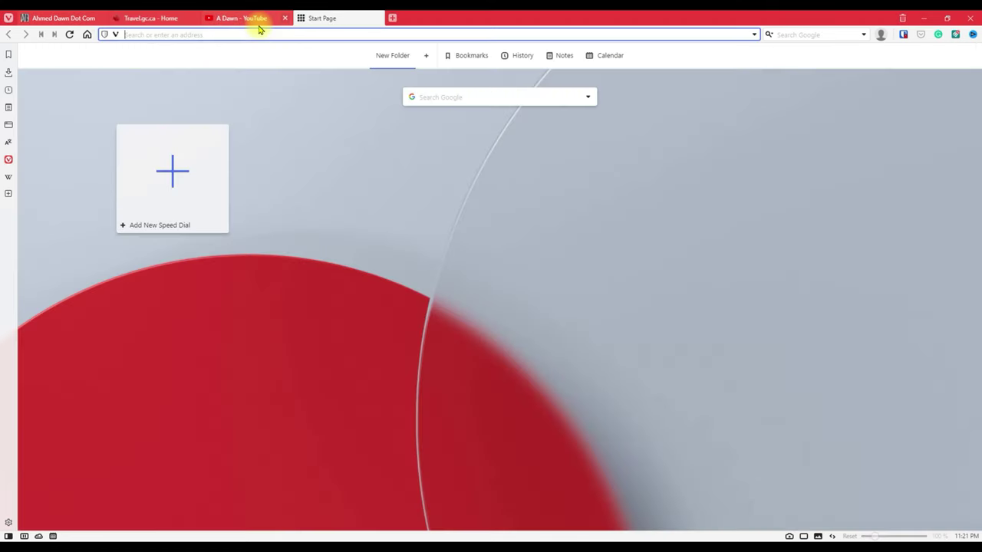
pyautogui.click(244, 20)
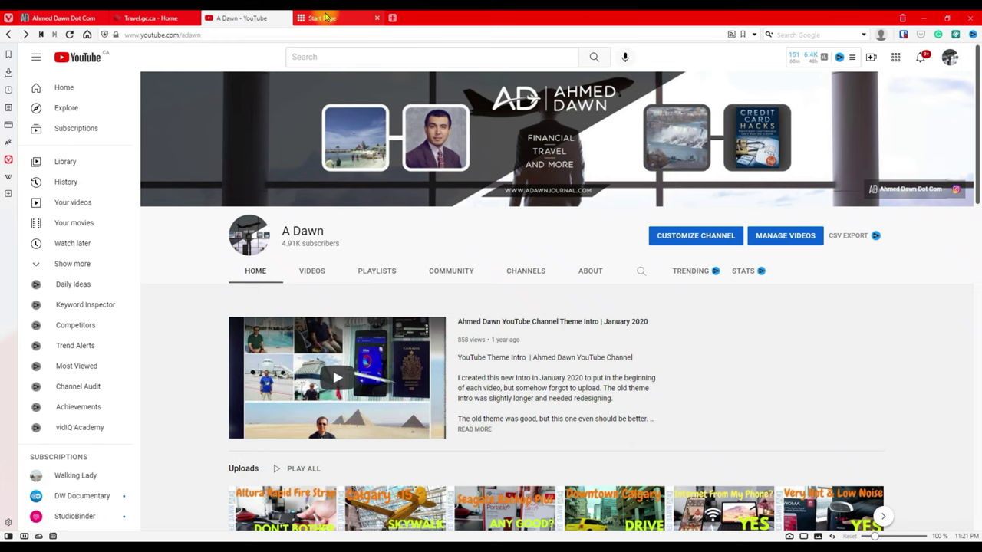
pyautogui.moveTo(336, 21)
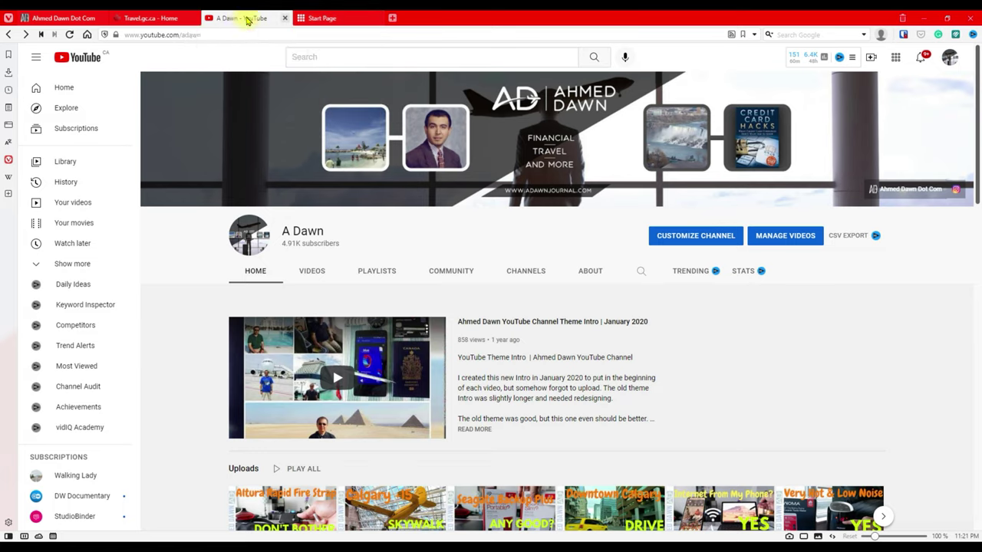
pyautogui.moveTo(243, 19); pyautogui.dragTo(132, 17)
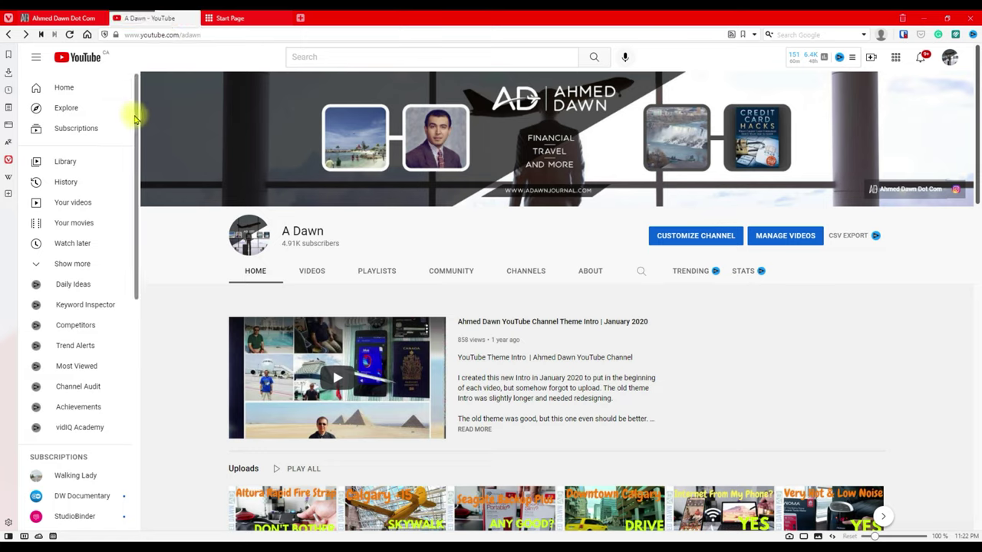
pyautogui.click(155, 22)
# Drag the Ahmed Dawn Dot Com tab into the stack, making three pages with Travel.gc.ca showing
pyautogui.moveTo(156, 22); pyautogui.dragTo(55, 17)
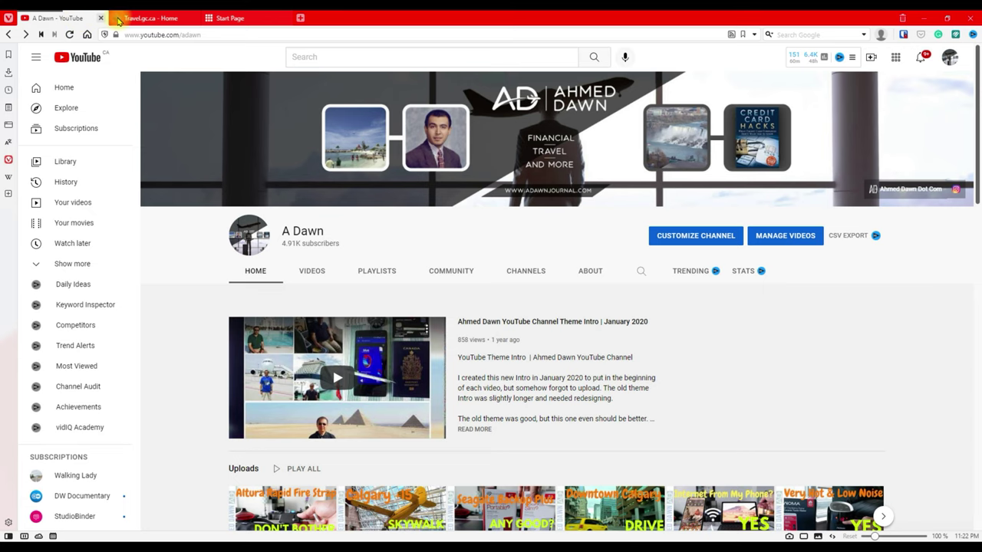
pyautogui.click(151, 21)
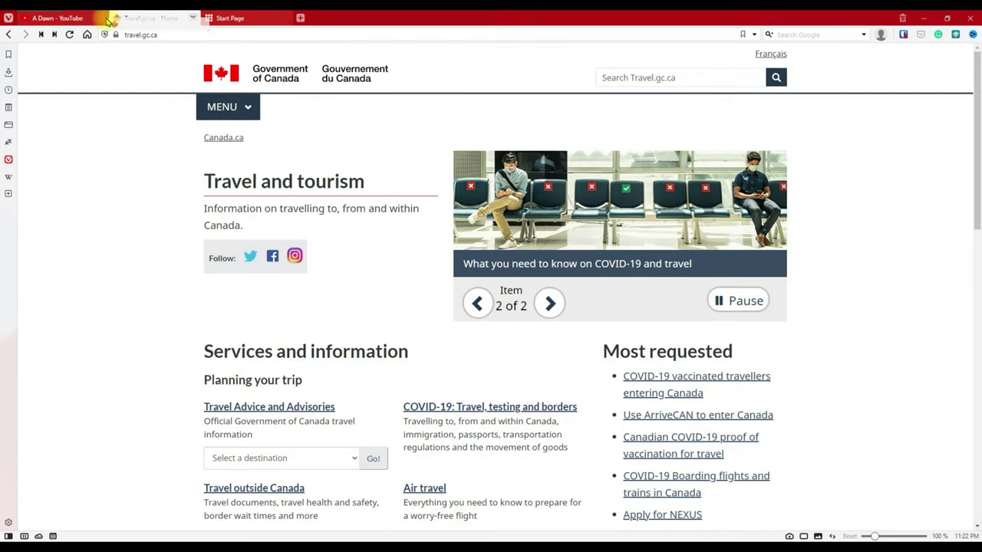
pyautogui.click(103, 19)
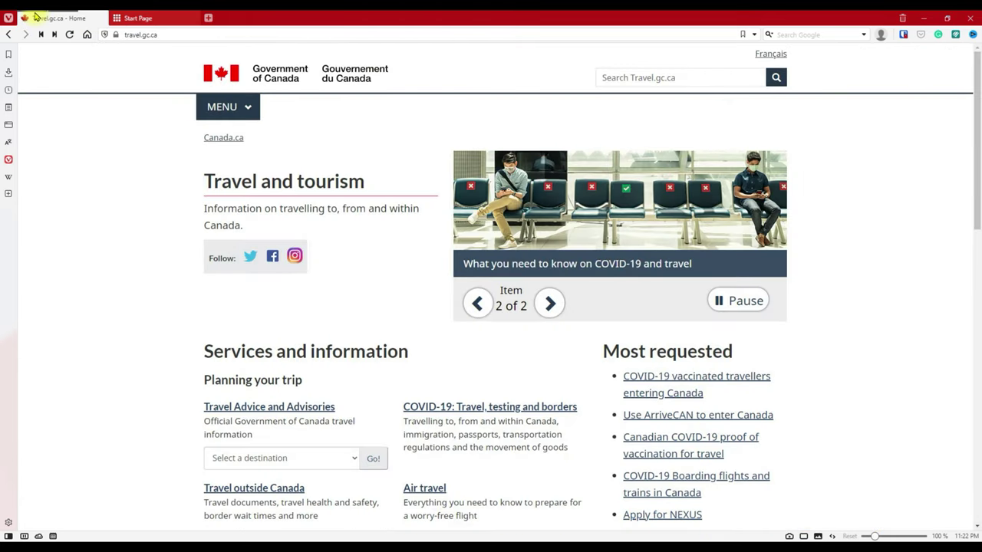
pyautogui.moveTo(59, 20)
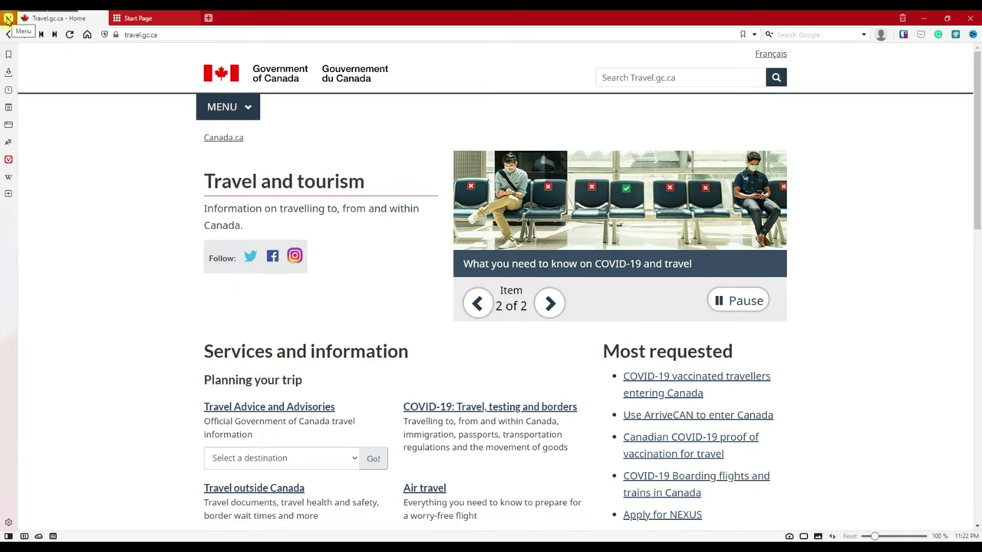
pyautogui.moveTo(9, 29)
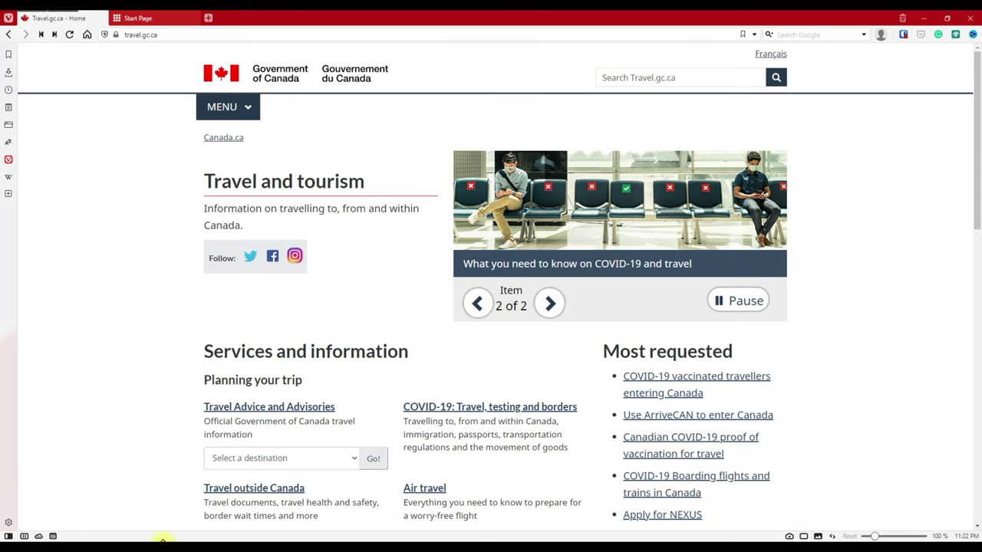
# In the Tabs settings, set Tab Stacking to Two-Level, then Accordion, and move the window aside
pyautogui.moveTo(199, 539)
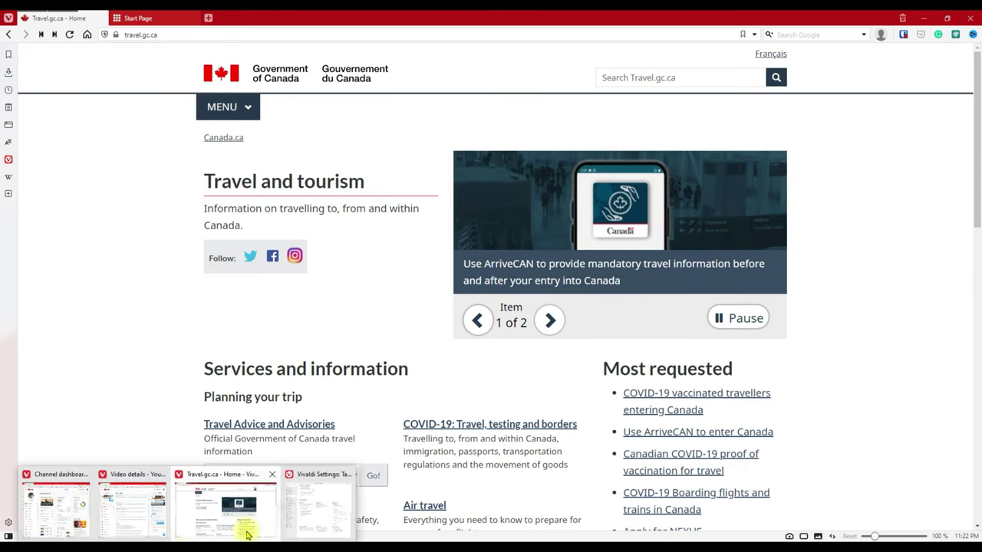
pyautogui.click(314, 508)
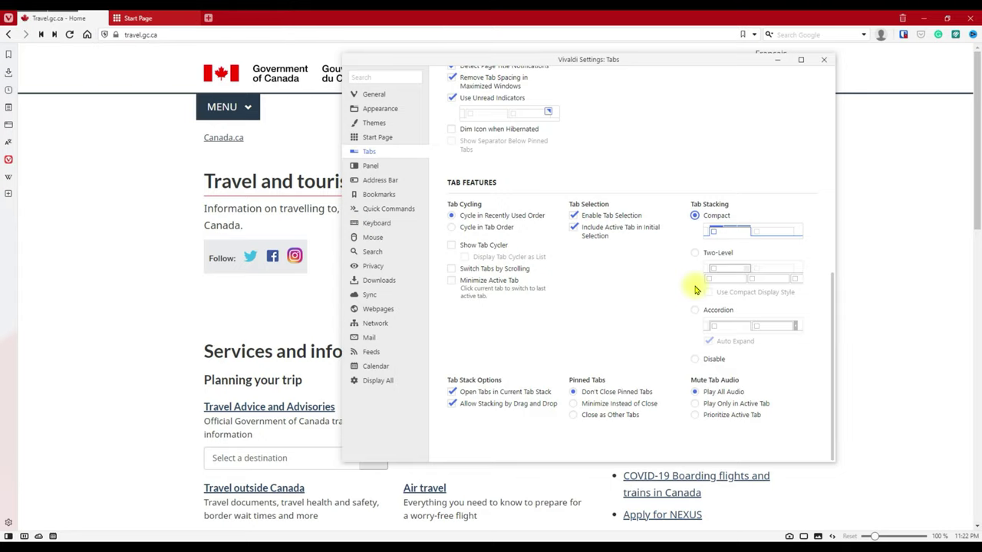
pyautogui.click(695, 254)
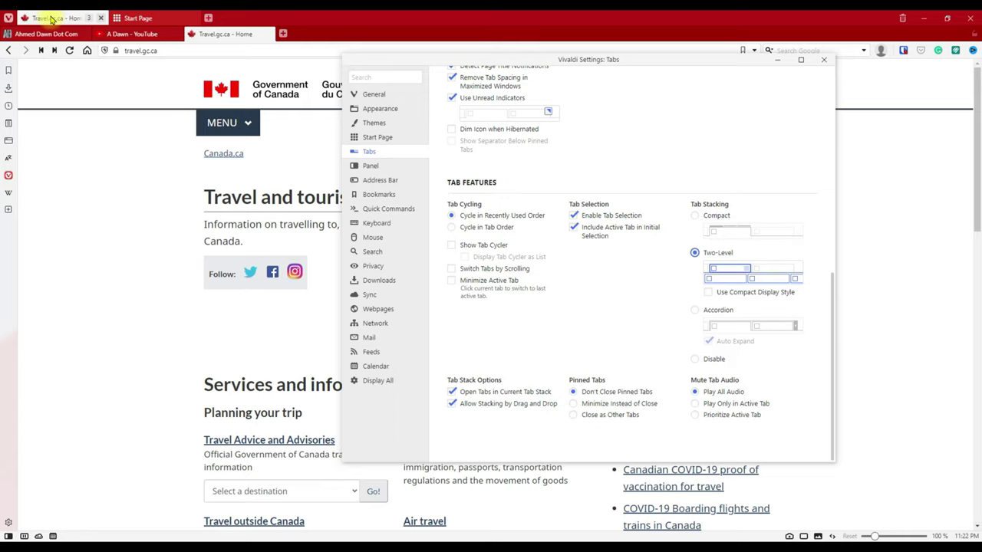
pyautogui.click(695, 311)
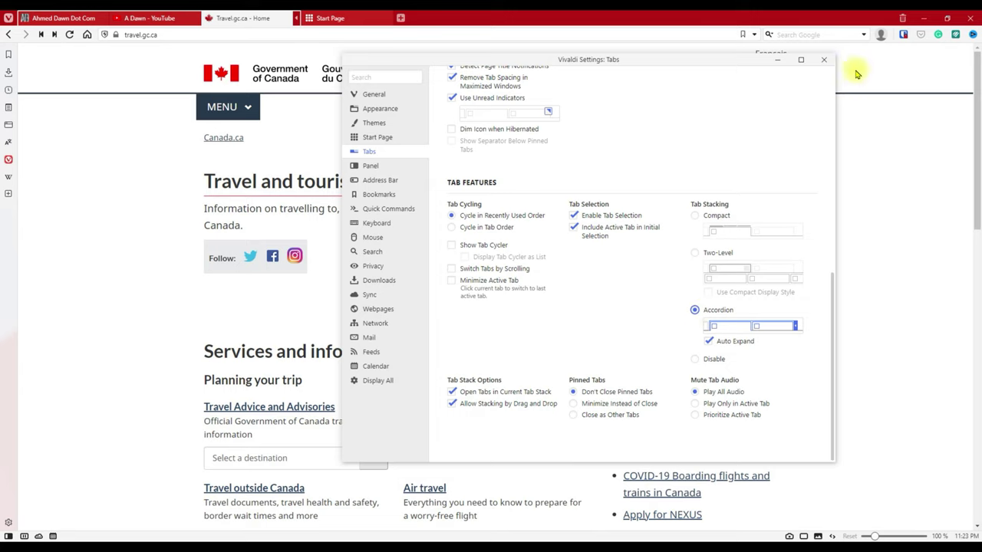
pyautogui.moveTo(741, 61); pyautogui.dragTo(887, 248)
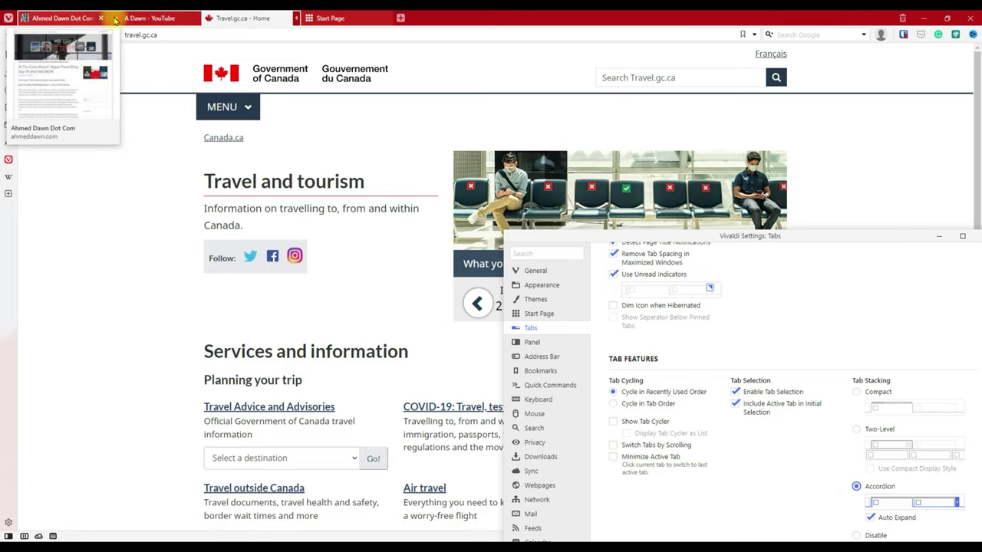
# Reduce the accordion stack to one tab, then expand it back into three separate tabs
pyautogui.moveTo(176, 20)
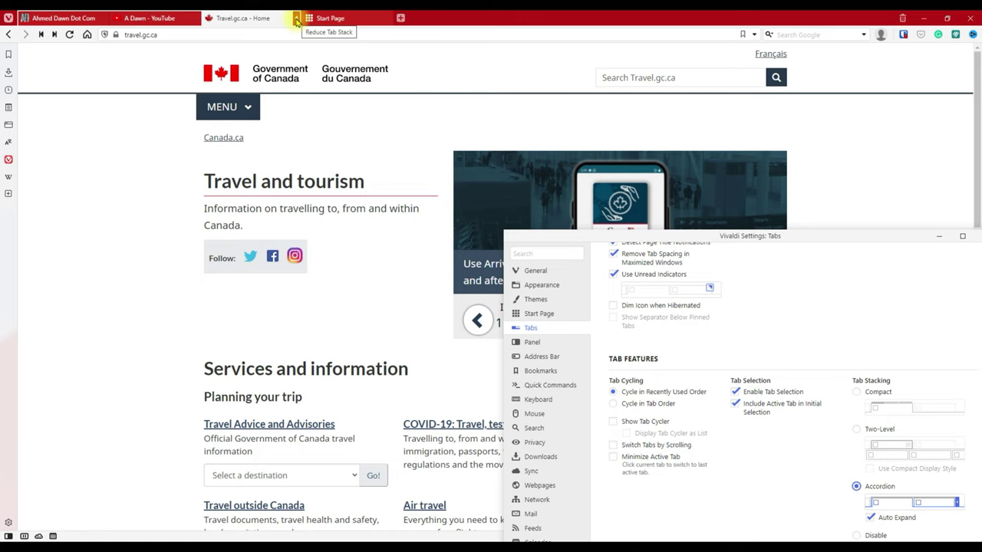
pyautogui.click(297, 21)
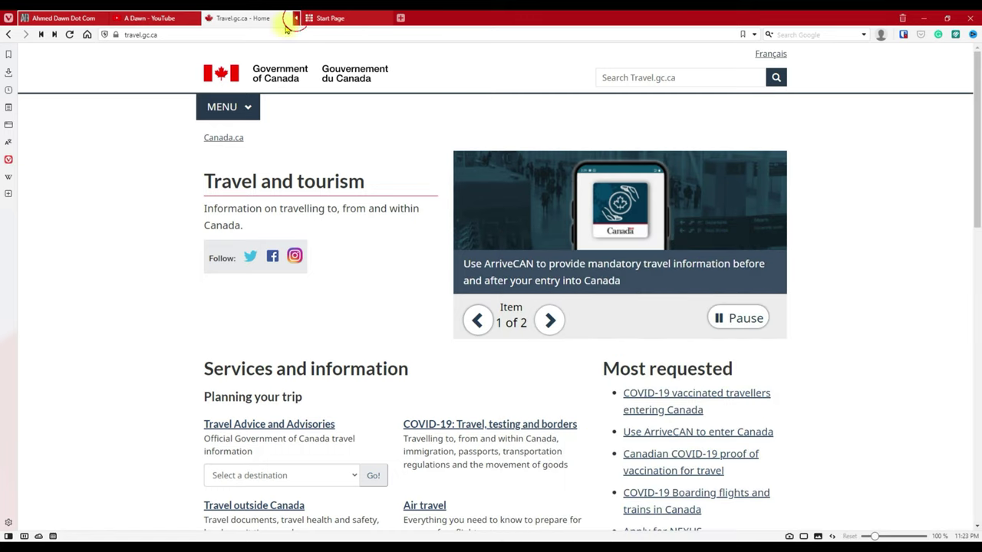
pyautogui.click(296, 21)
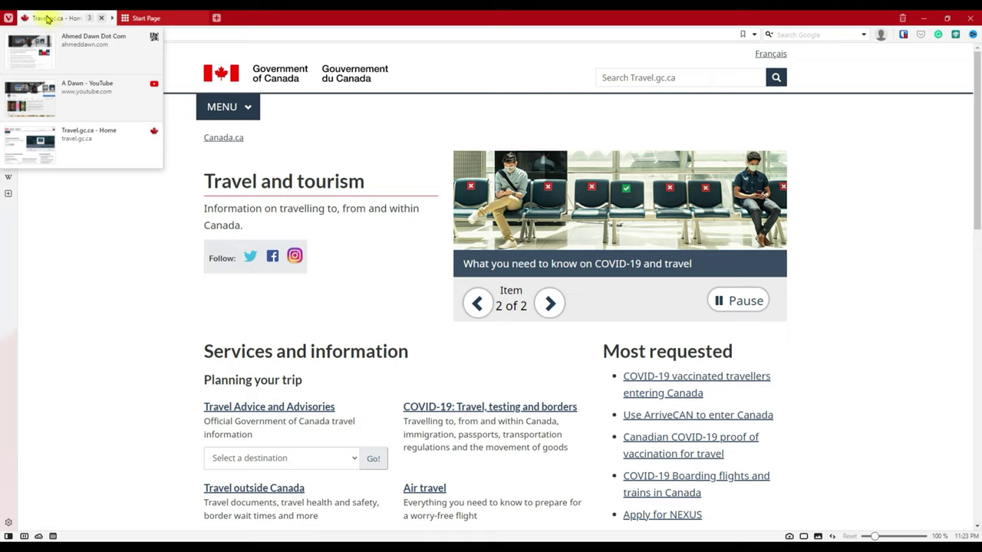
pyautogui.click(113, 21)
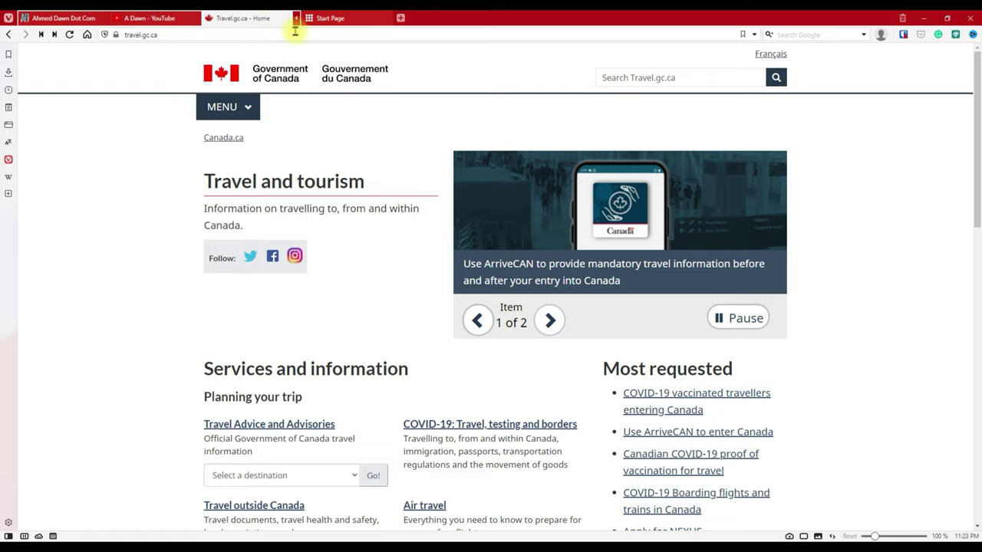
pyautogui.moveTo(47, 17)
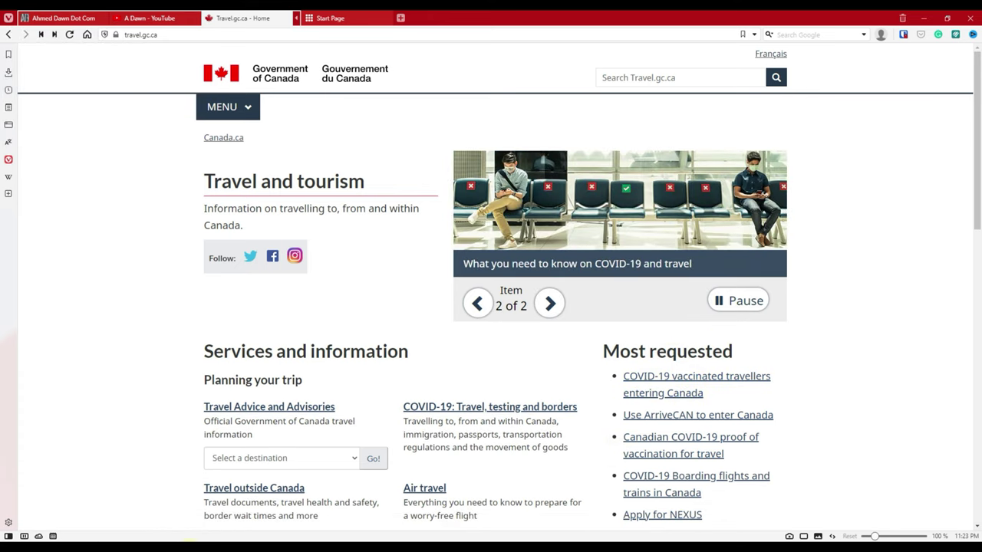
# Restore the Tabs settings window from the taskbar and drag it fully into view
pyautogui.moveTo(187, 539)
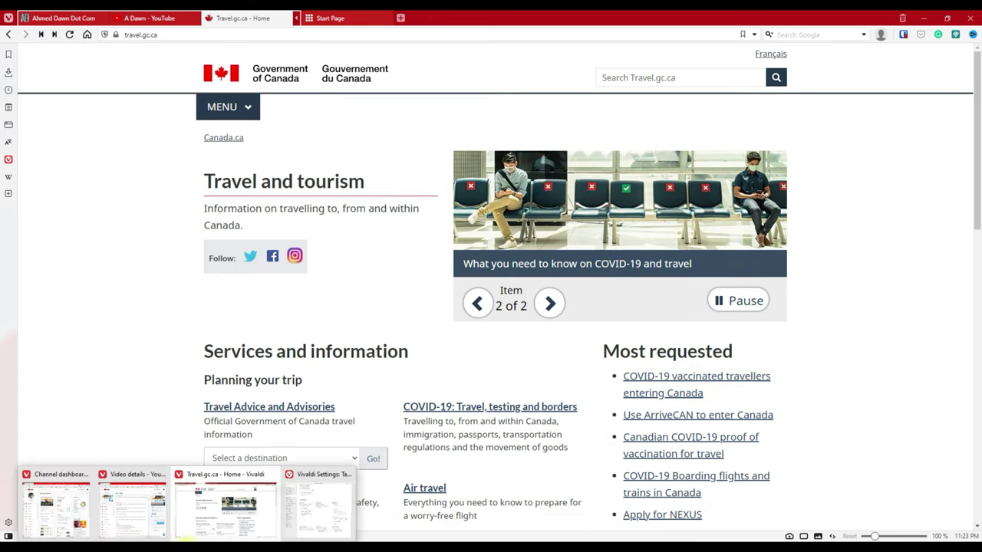
pyautogui.click(309, 511)
pyautogui.moveTo(808, 234); pyautogui.dragTo(664, 70)
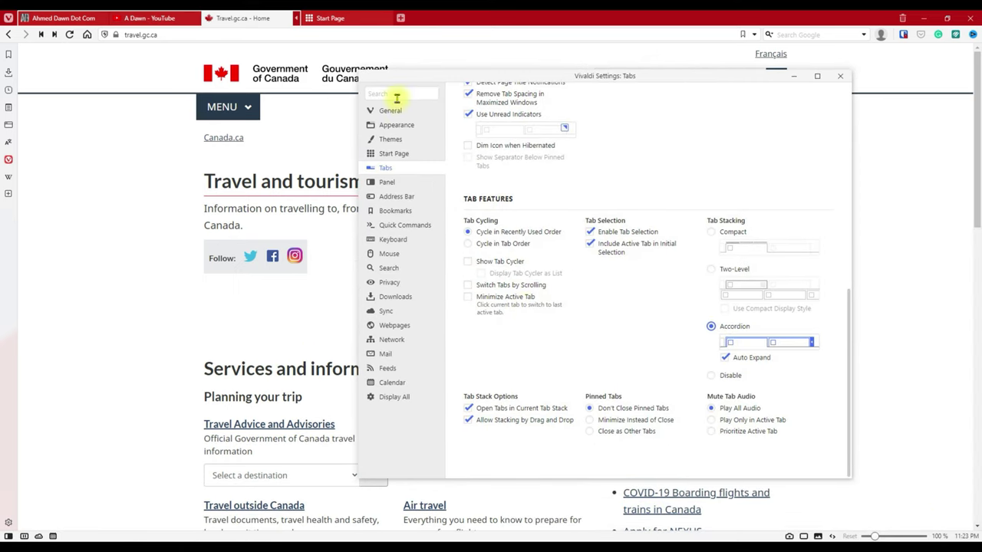